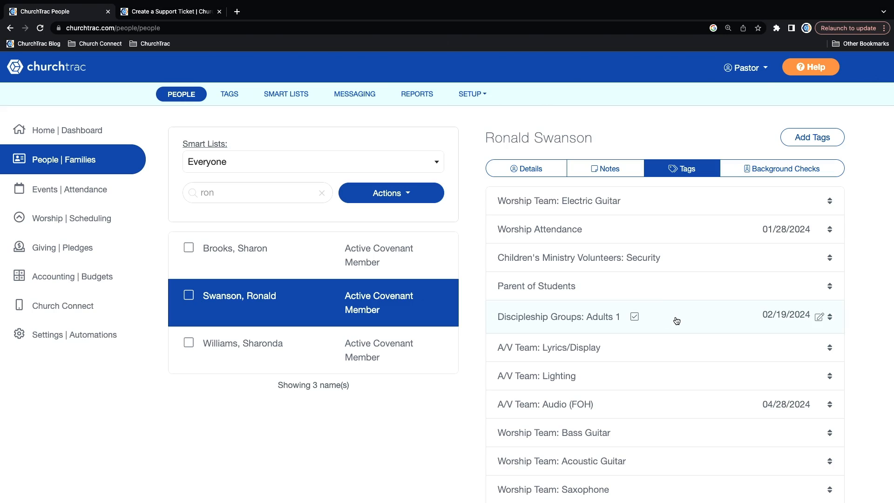
Examine the Adults 1 tag assignment's memo and attendance-entry options, and browse the tag list down to the Discipleship Journey subtags
left_click(676, 320)
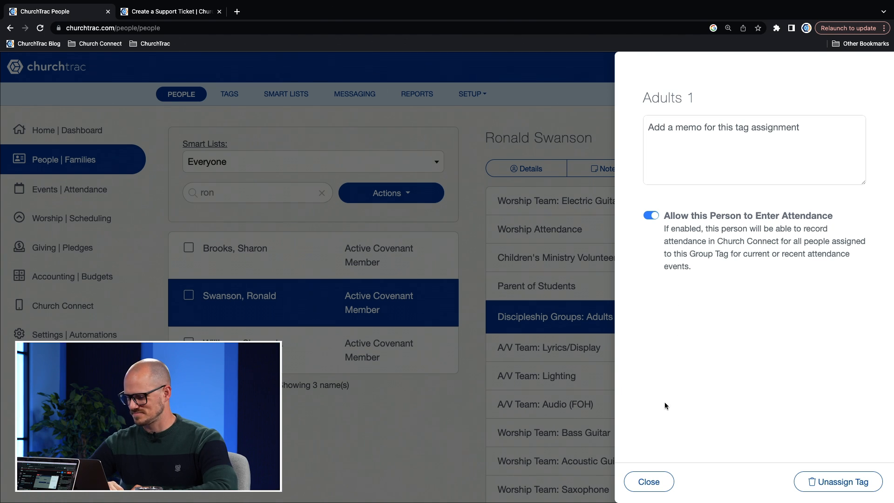
left_click(642, 479)
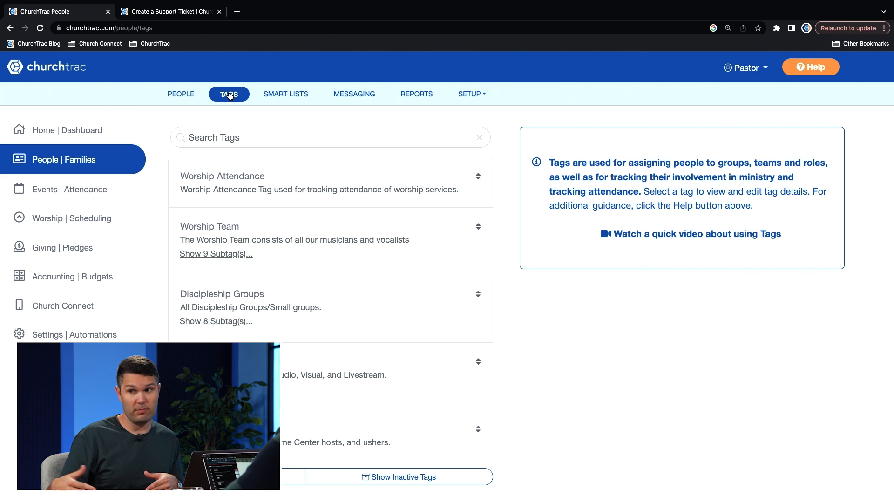
scroll(308, 282, "down", 10)
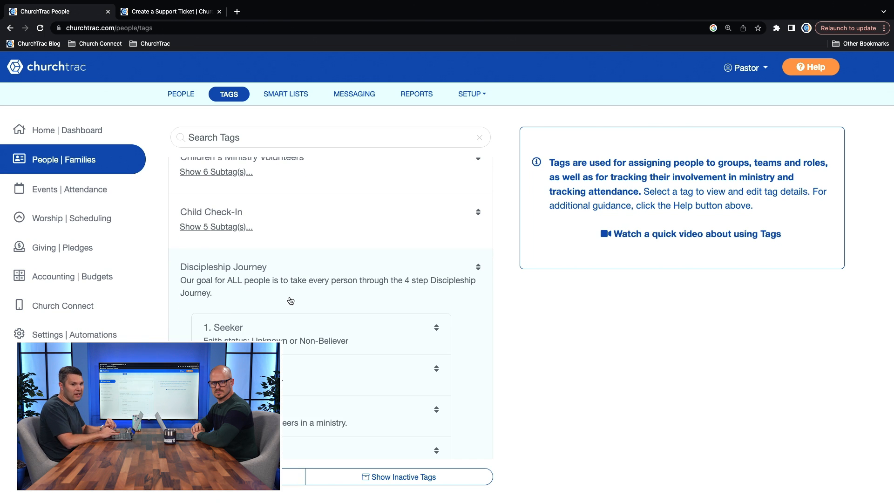
scroll(290, 301, "down", 3)
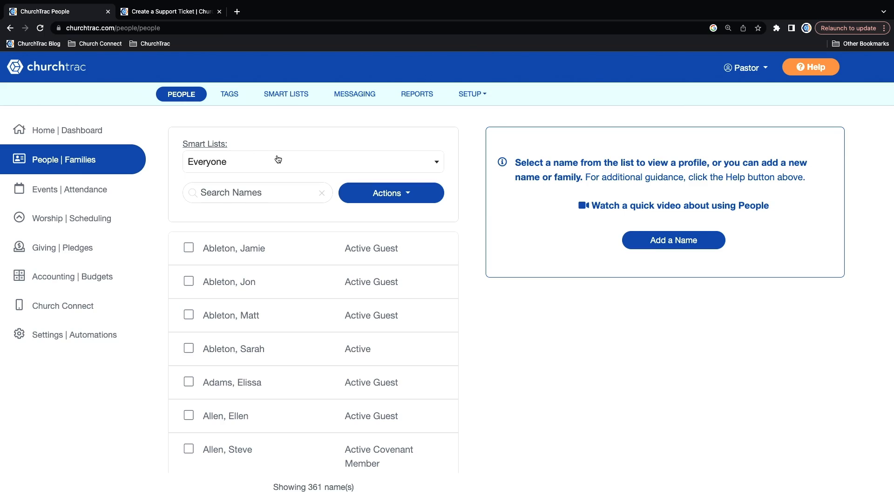
Filter the people list by the Member smart list and switch the filter to Guest
left_click(301, 165)
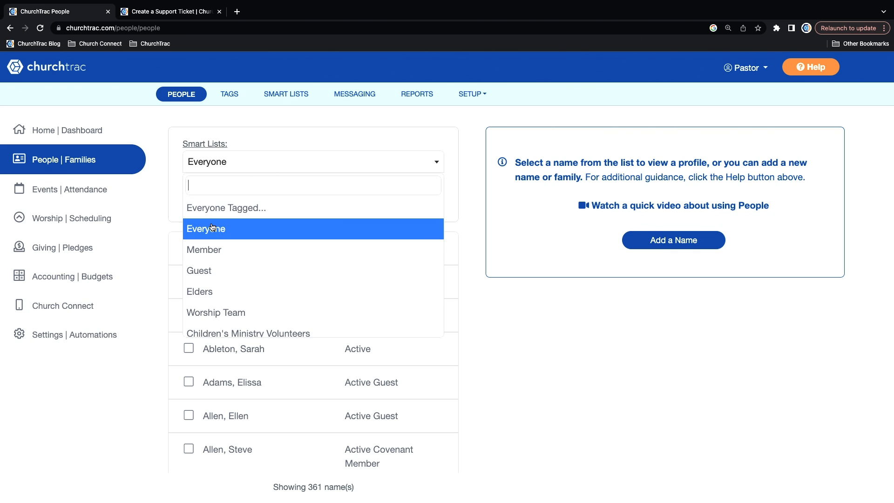
left_click(203, 251)
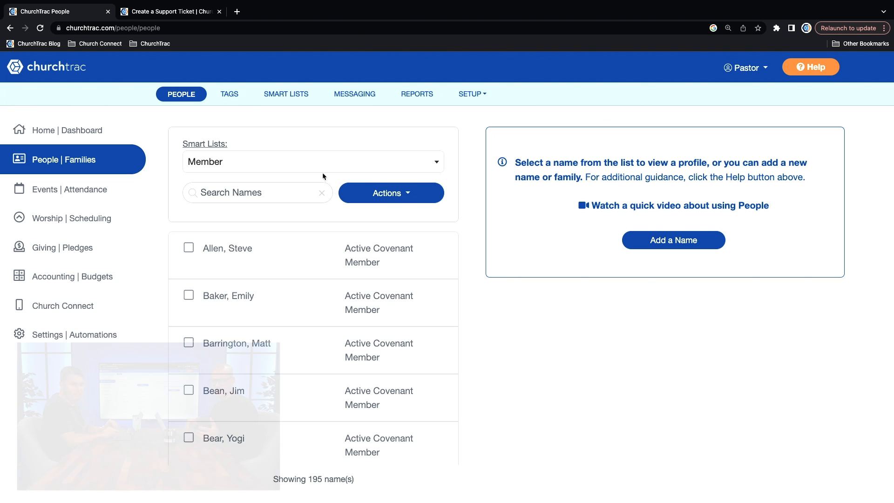
left_click(302, 161)
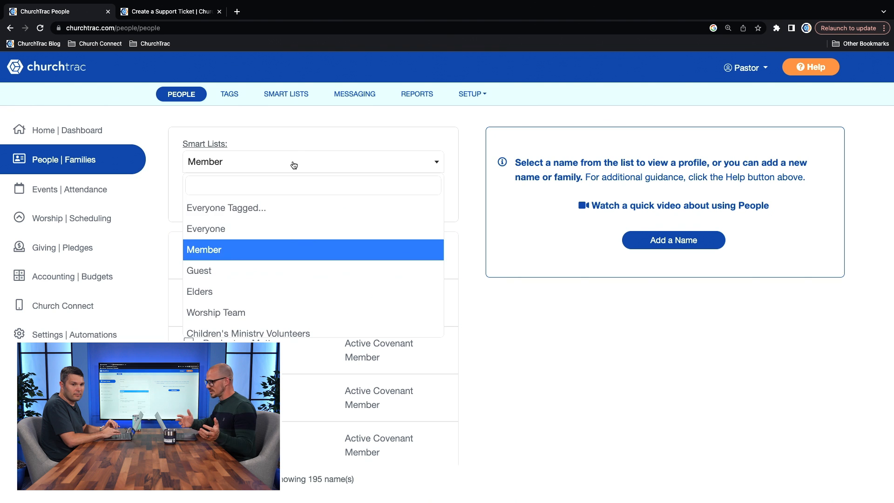
left_click(207, 268)
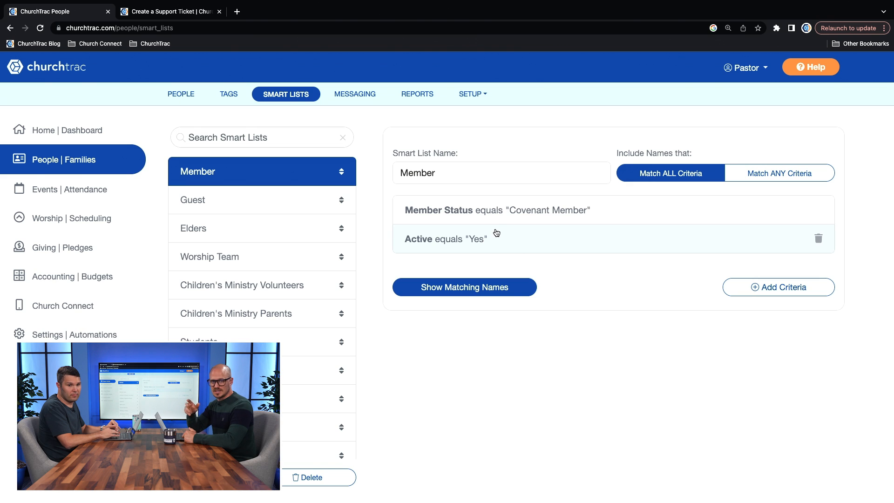
Examine the criteria of the Children's Ministry Volunteers and Students smart lists
left_click(278, 297)
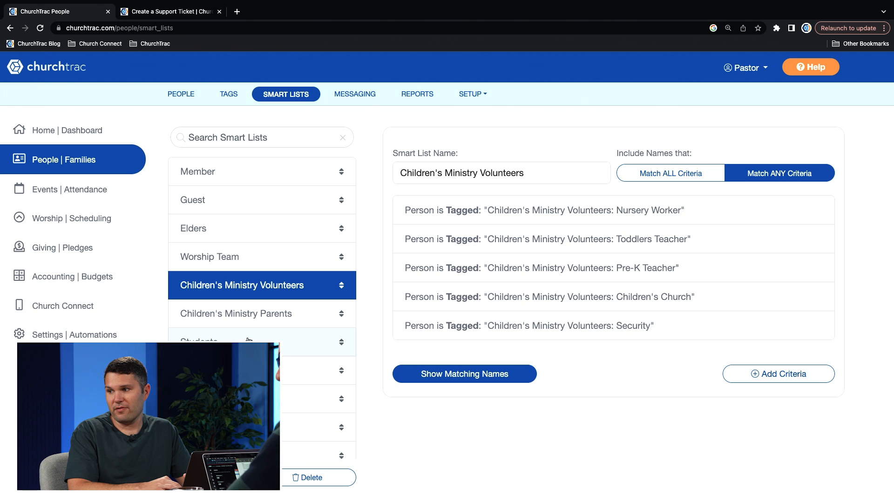
left_click(221, 340)
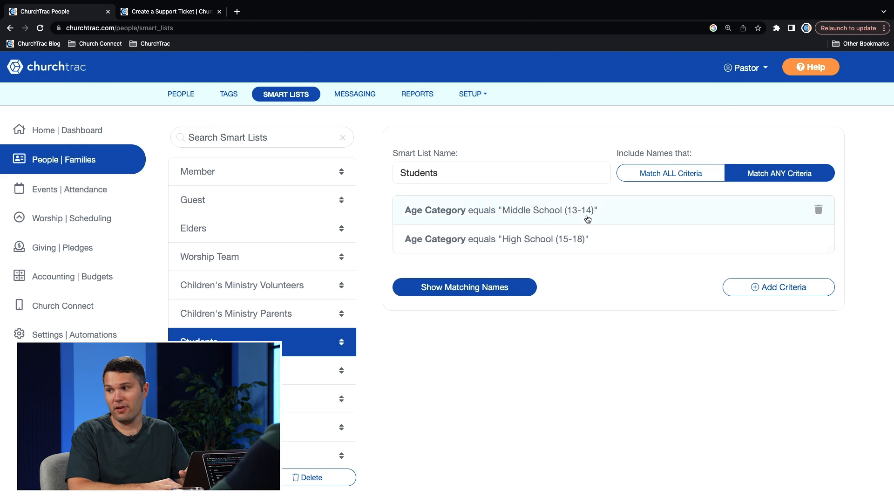
Add a "Smart List equals Children's Ministry Parents" criterion to the Students smart list and delete it again
left_click(756, 291)
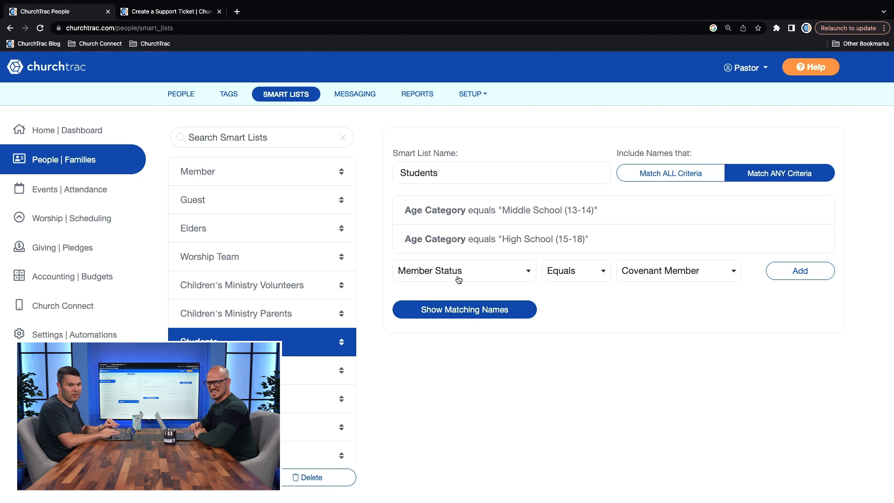
left_click(452, 278)
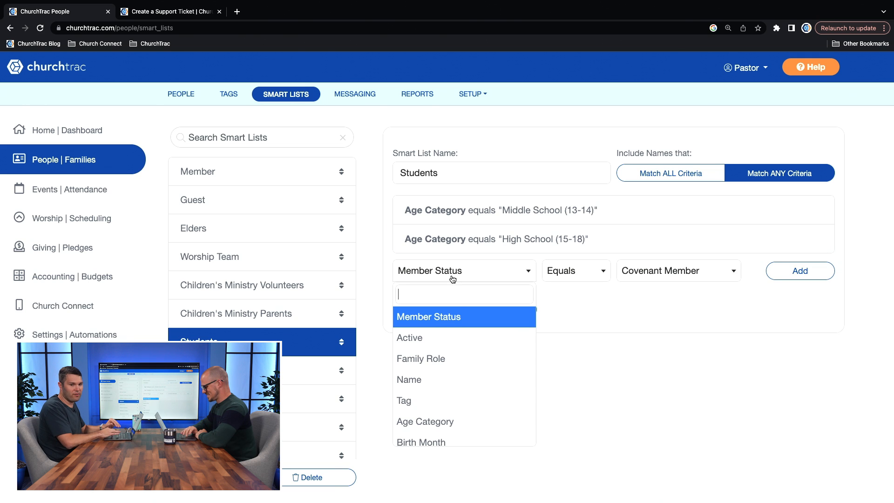
scroll(436, 349, "down", 2)
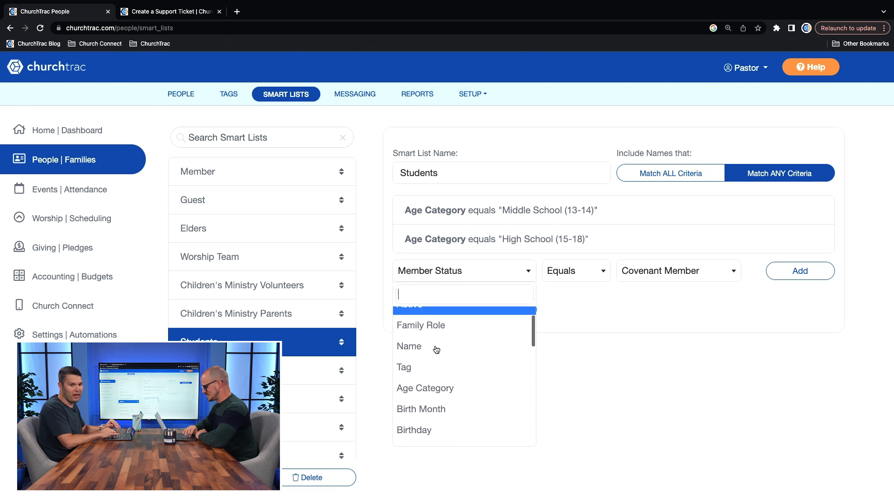
scroll(436, 349, "down", 7)
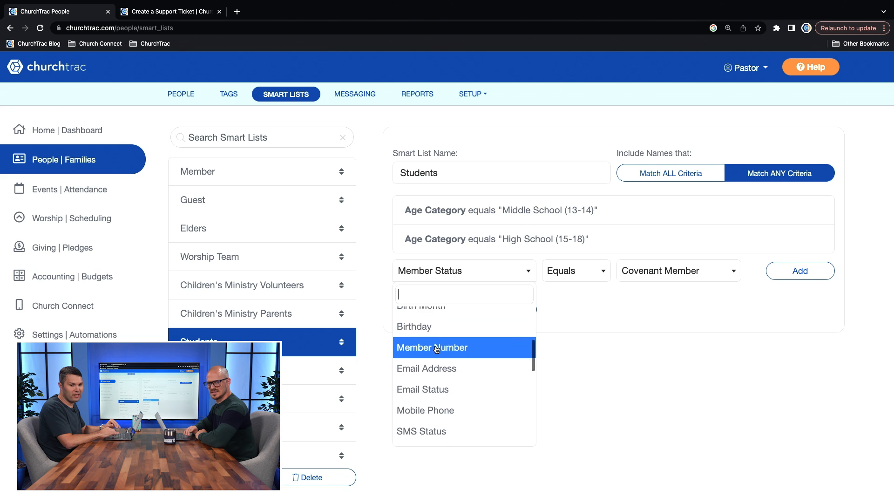
scroll(436, 349, "down", 2)
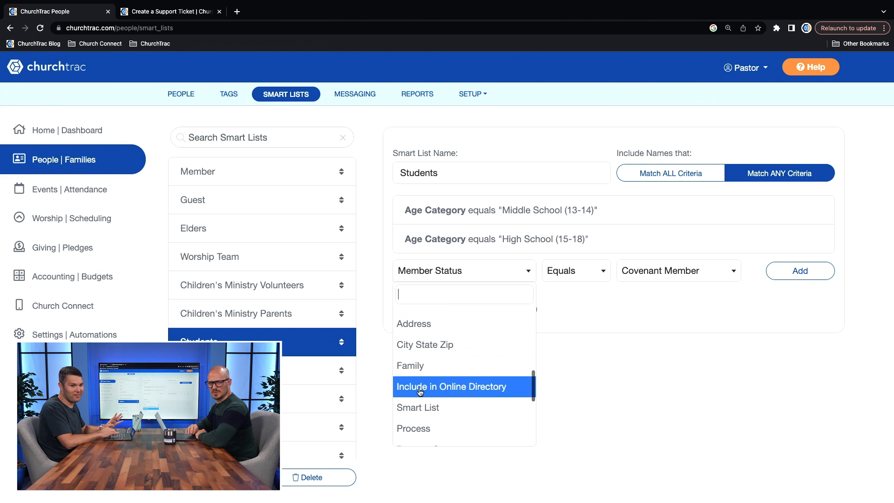
left_click(415, 406)
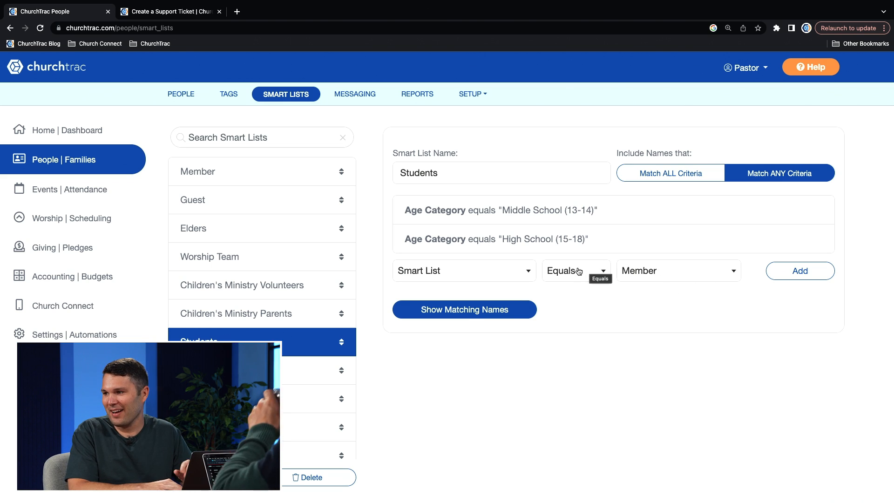
left_click(620, 277)
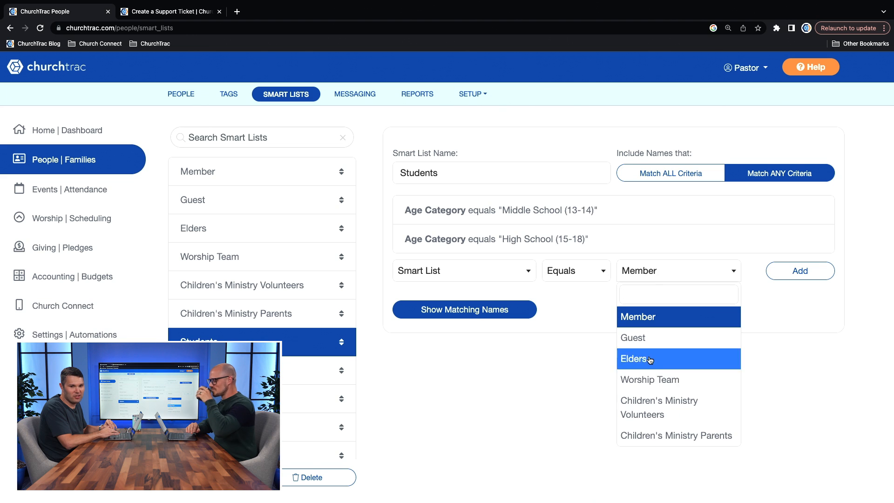
left_click(641, 434)
left_click(800, 271)
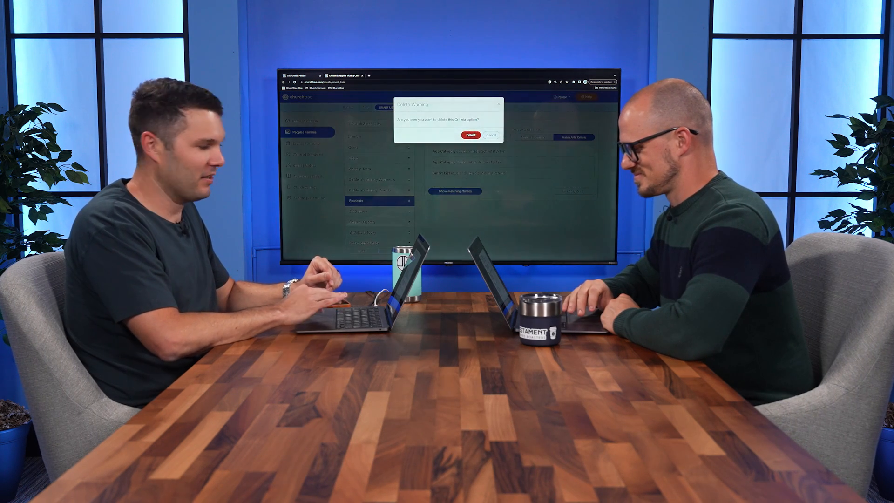
left_click(471, 135)
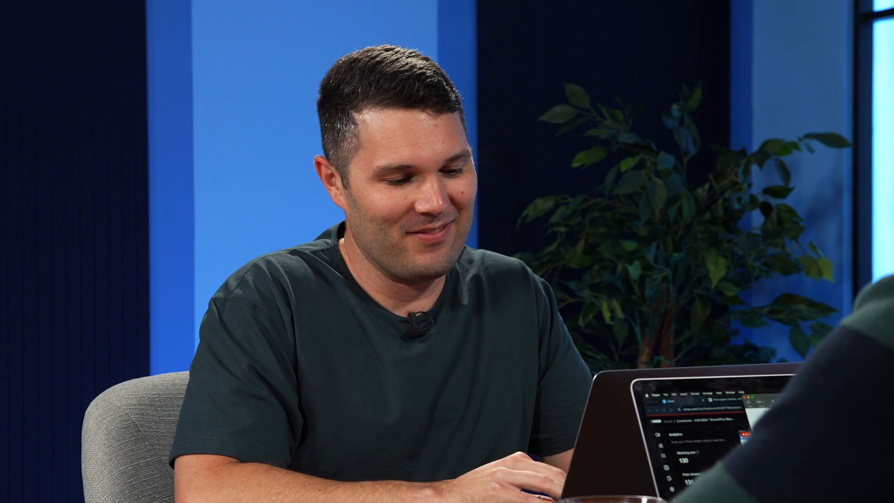
key("super+Tab")
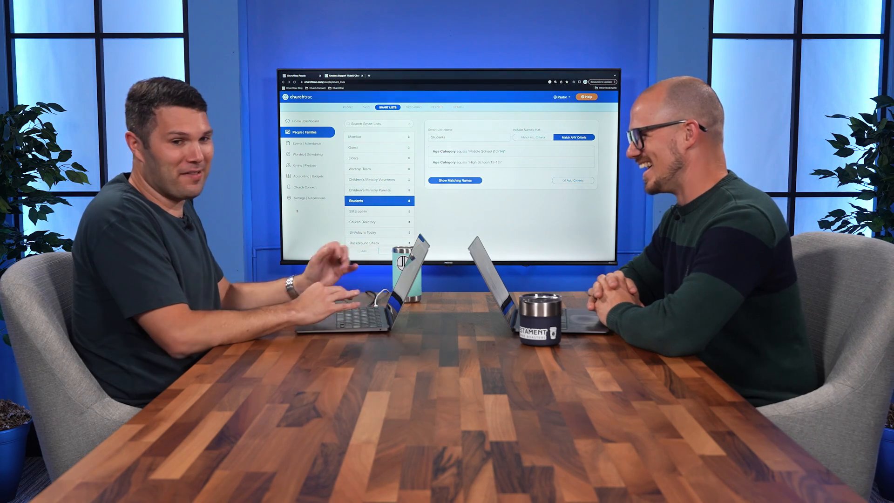
Open the No Cell Number smart list and show the names matching its criteria
scroll(396, 217, "down", 4)
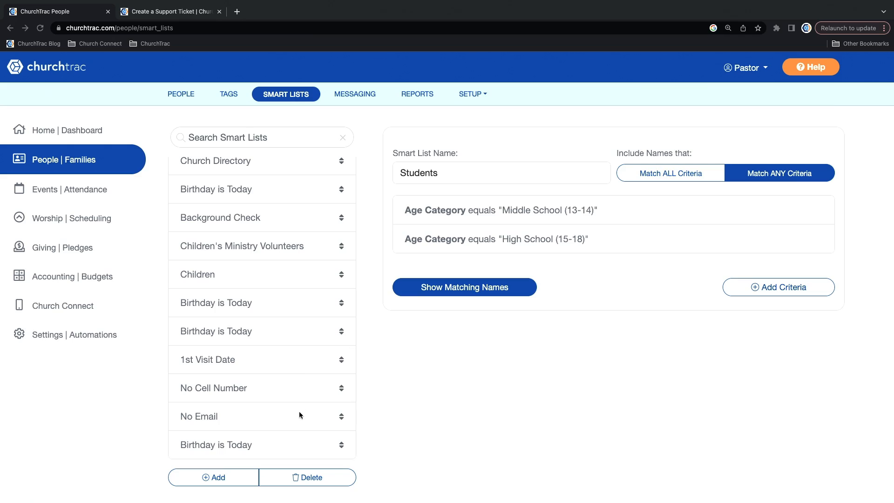
left_click(228, 389)
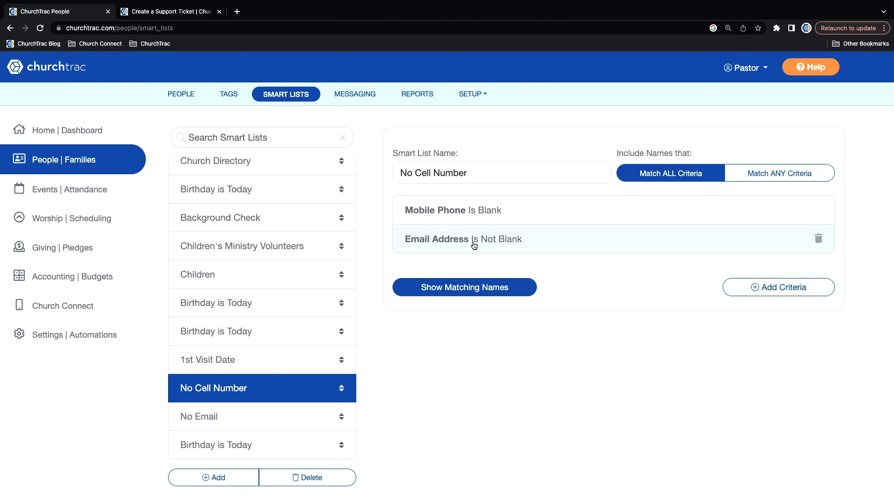
left_click(487, 286)
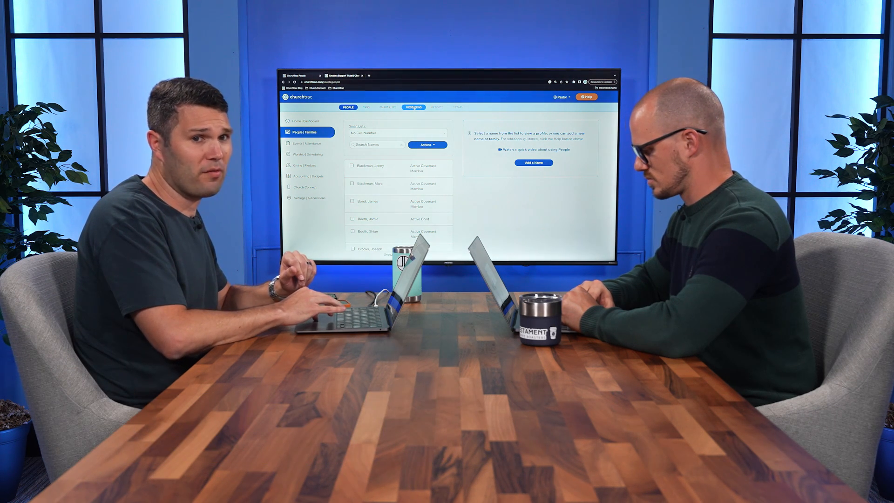
Start an email message addressed only to the names in the No Cell Number smart list
left_click(414, 107)
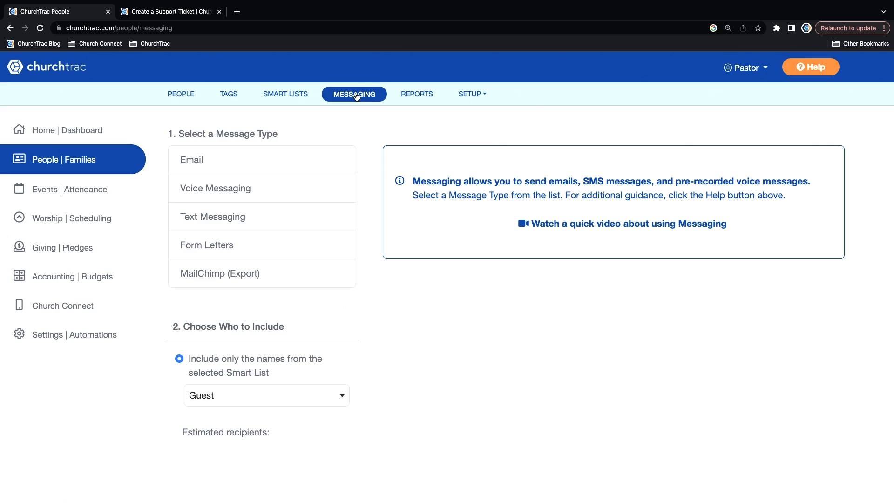
left_click(247, 166)
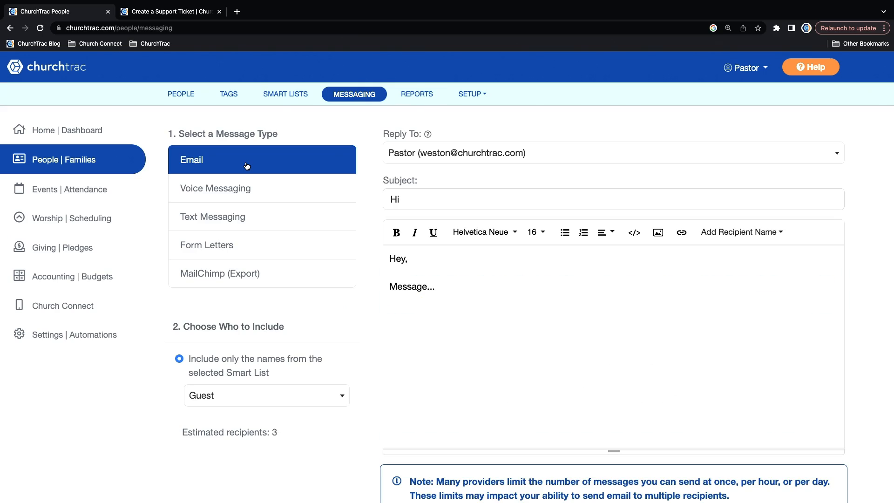
left_click(221, 399)
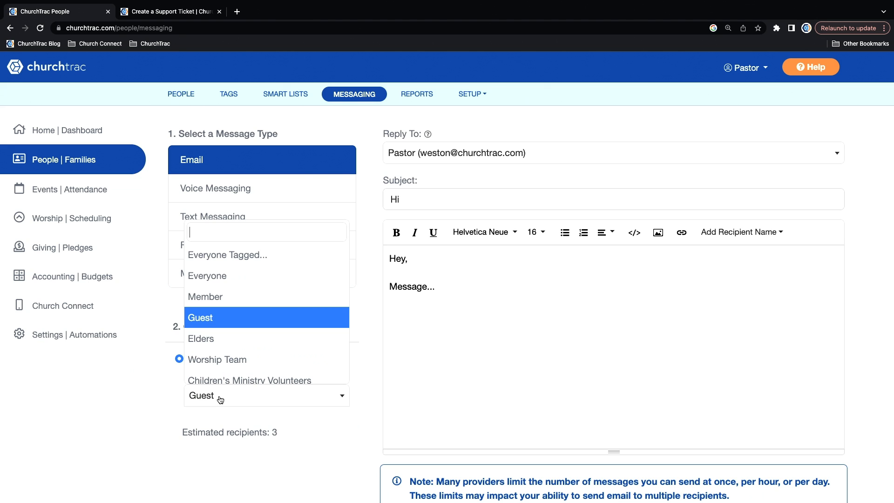
left_click(244, 338)
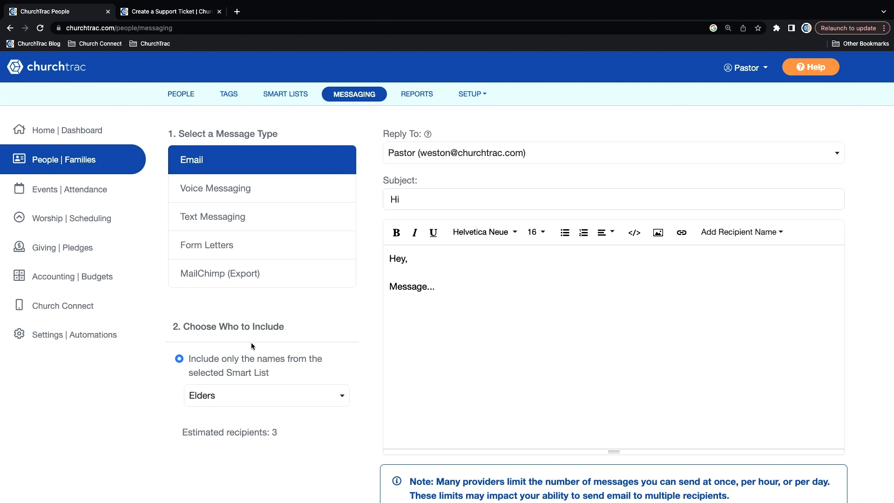
left_click(251, 395)
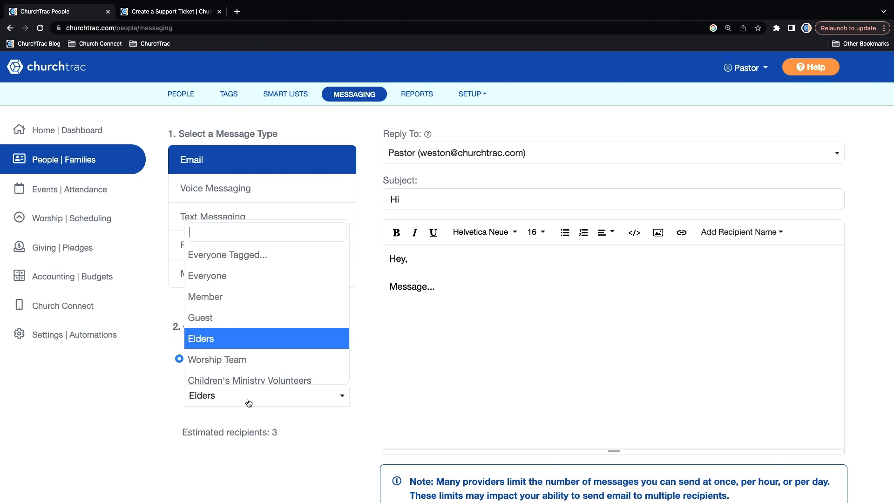
type("no")
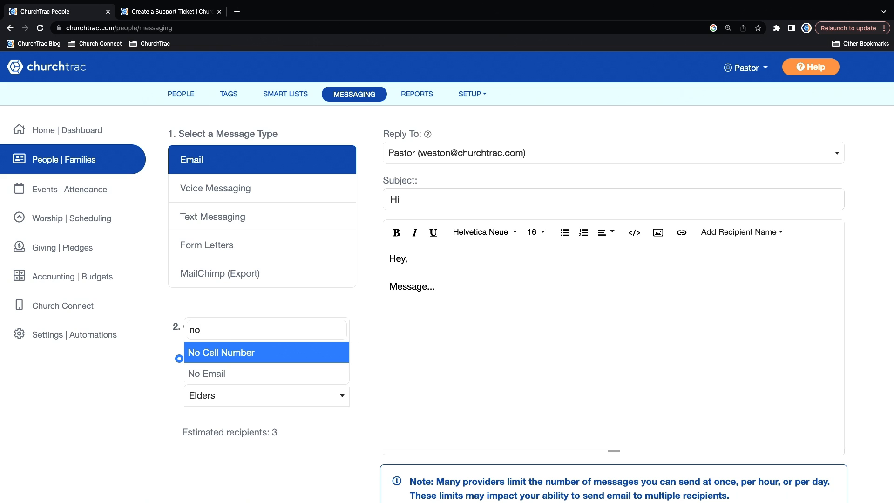
left_click(247, 361)
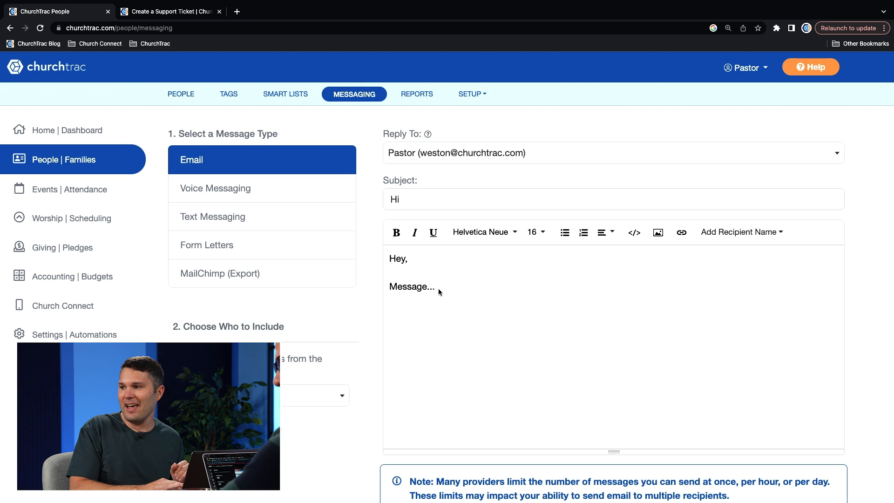
Rewrite the email body as "Hey {firstname}," followed by the sender's name and "at Potential church. We need your digits!!! I'm....", using the first-name placeholder
key("BackSpace")
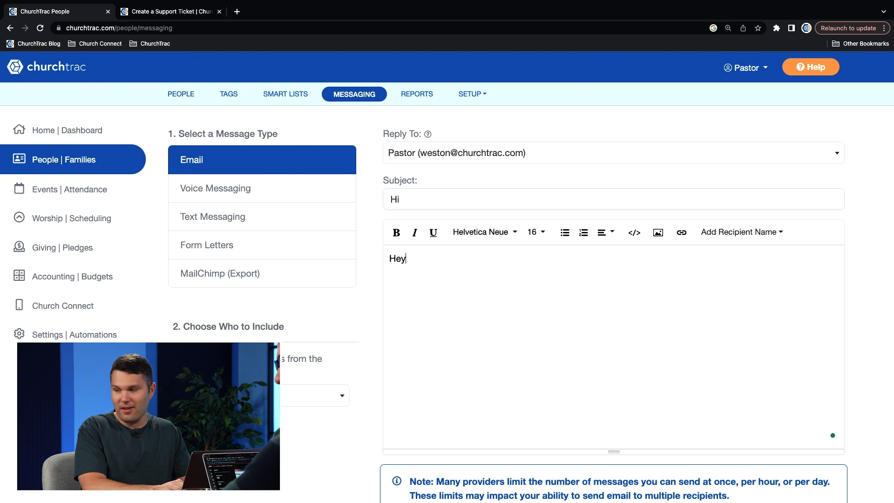
left_click(730, 232)
left_click(735, 254)
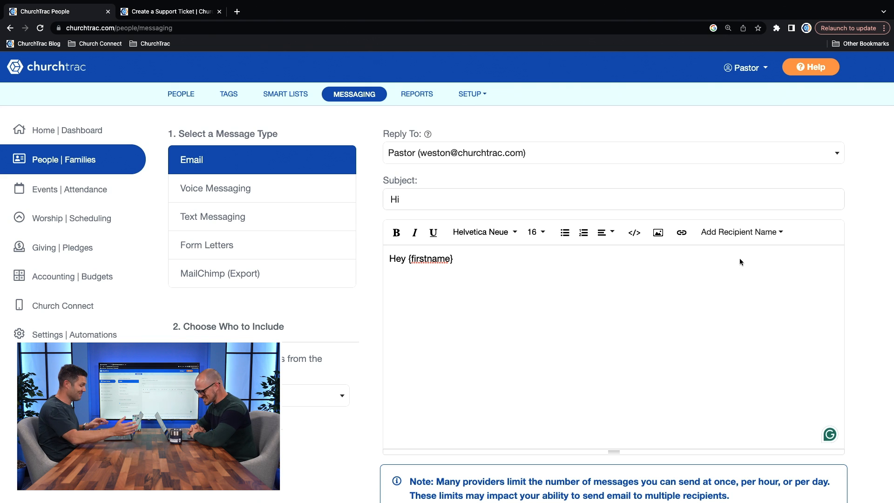
type(",")
key("Return")
key("Return")
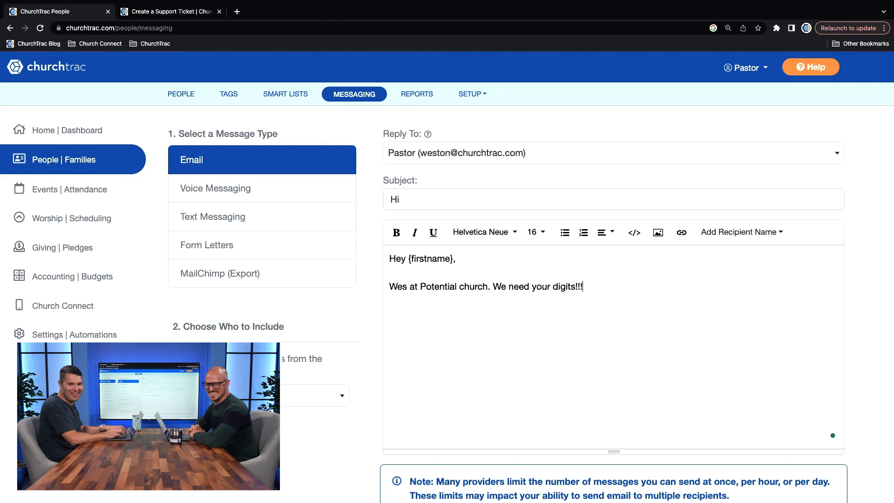
type("I'm....")
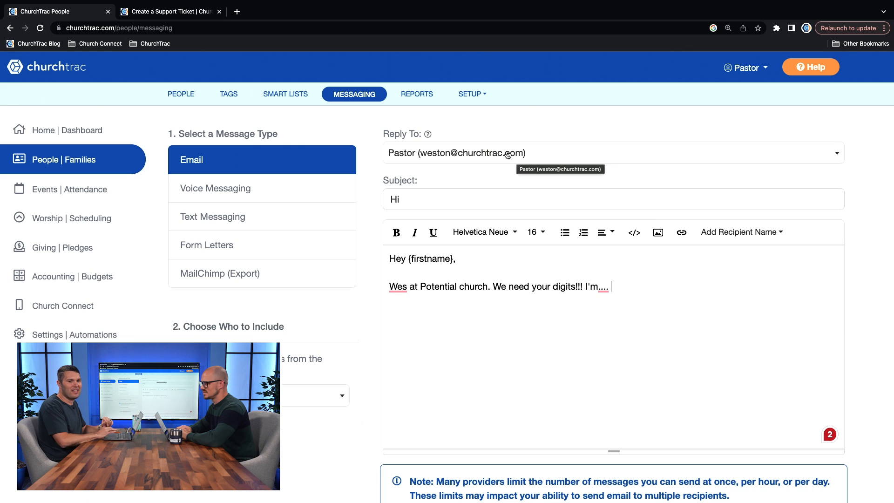
Change the email's reply-to contact to the sixth staff member listed
left_click(508, 155)
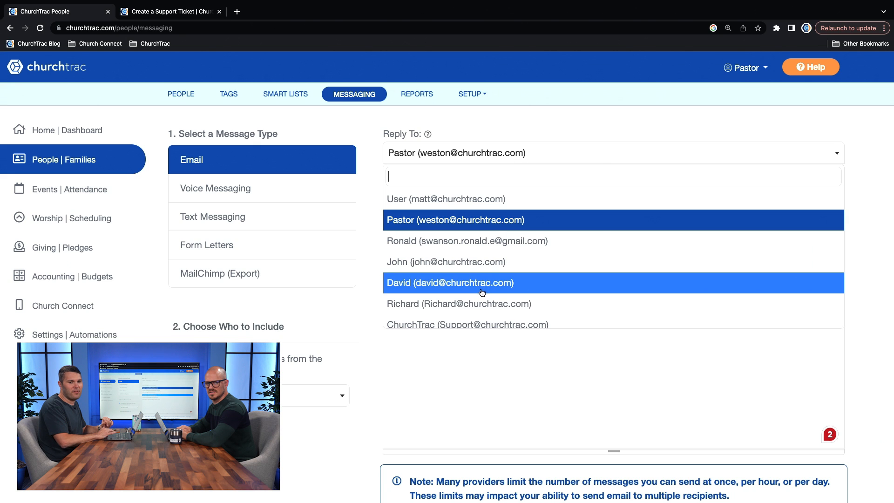
left_click(478, 304)
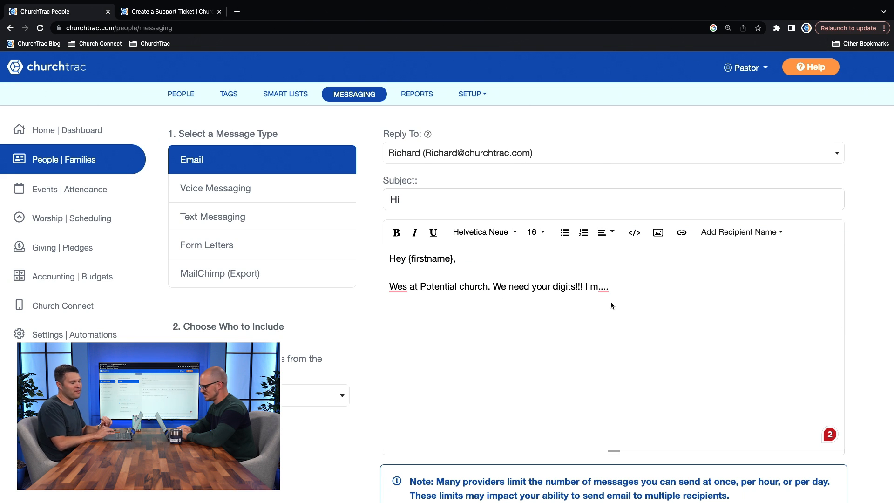